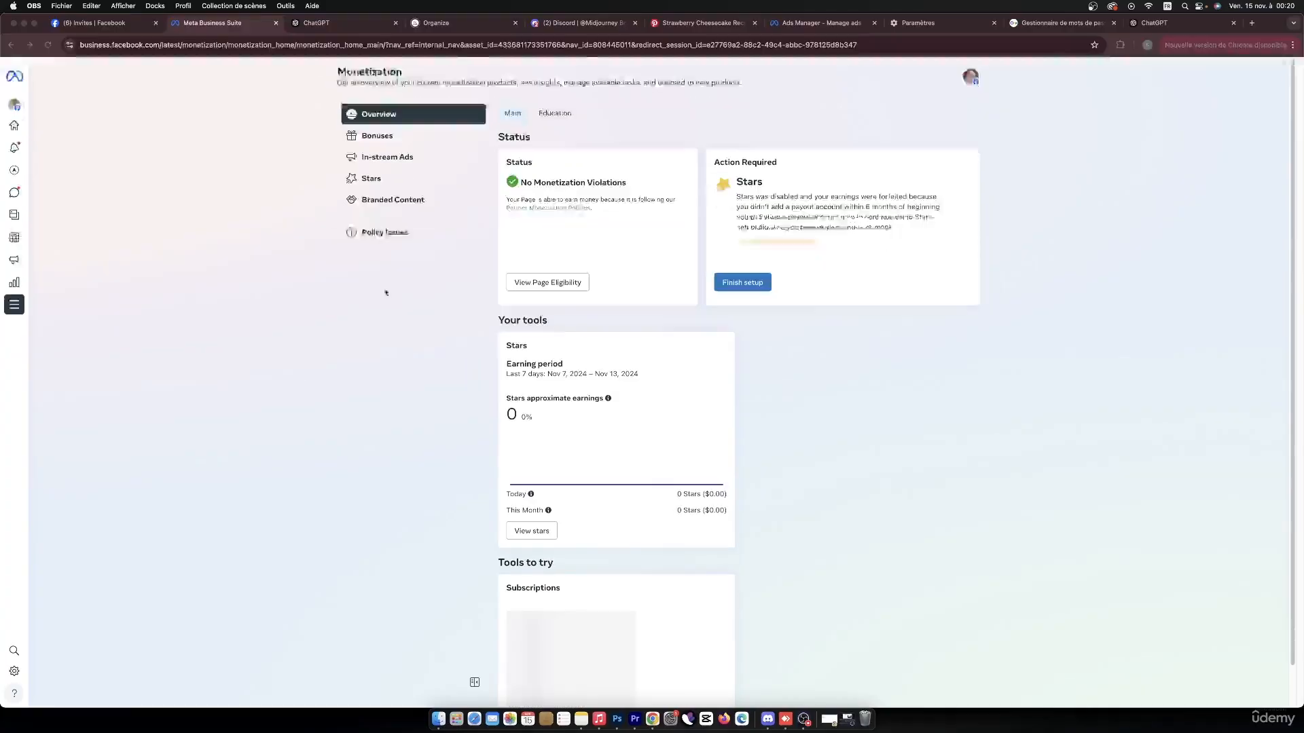
Start onboarding for the Performance bonus under Bonuses, accepting its terms and continuing with the listed creator page to payout account setup.
left_click(369, 136)
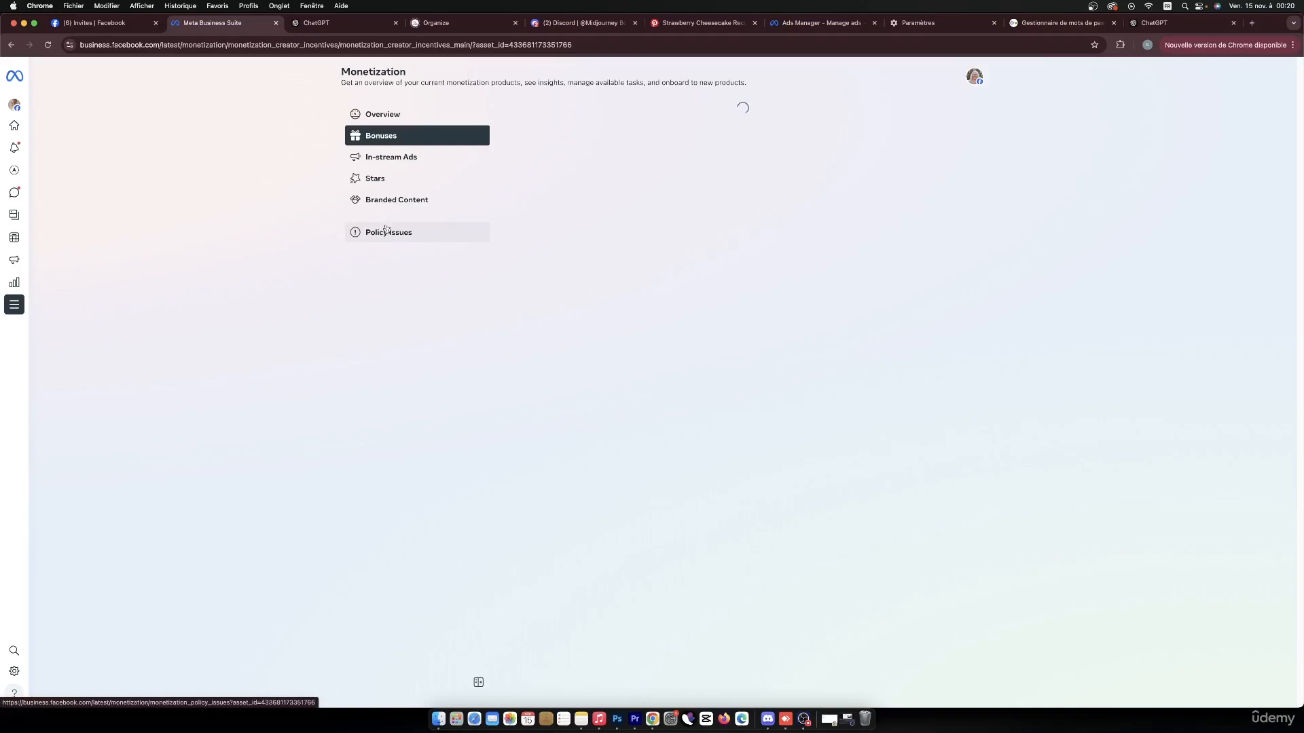
left_click(50, 46)
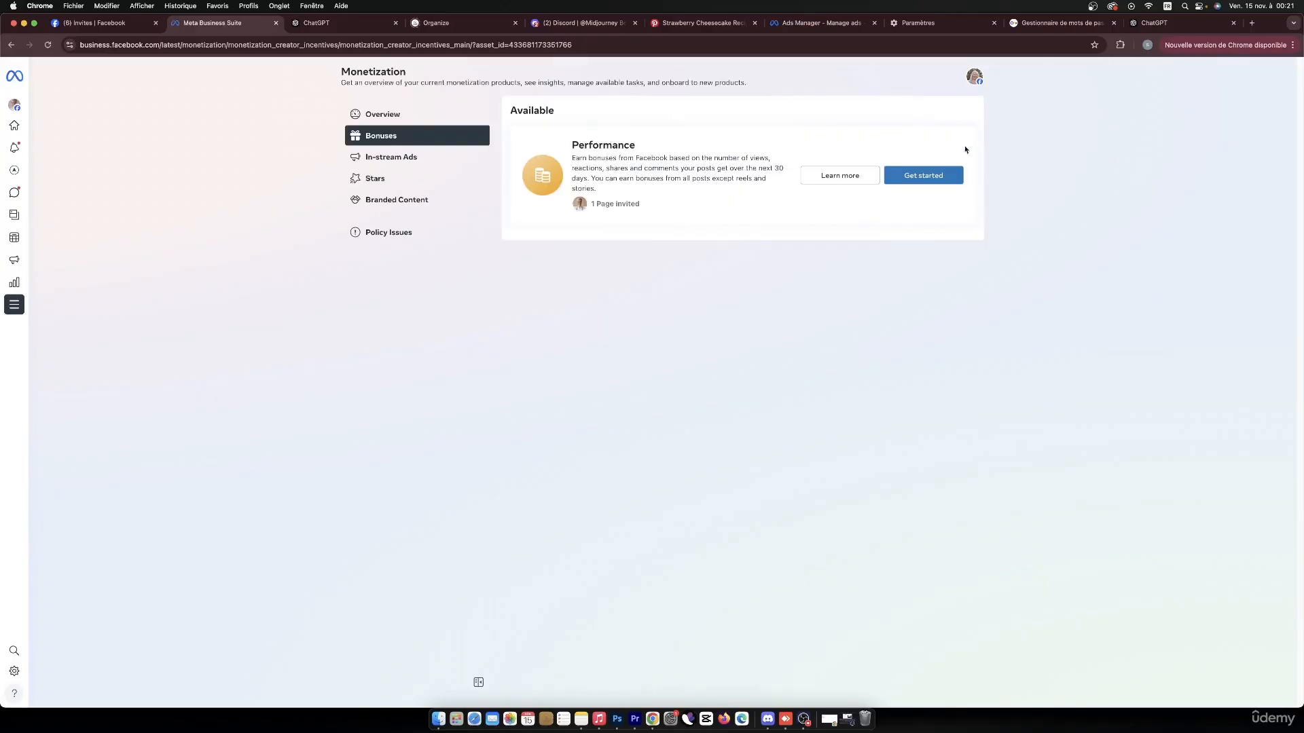
left_click(940, 177)
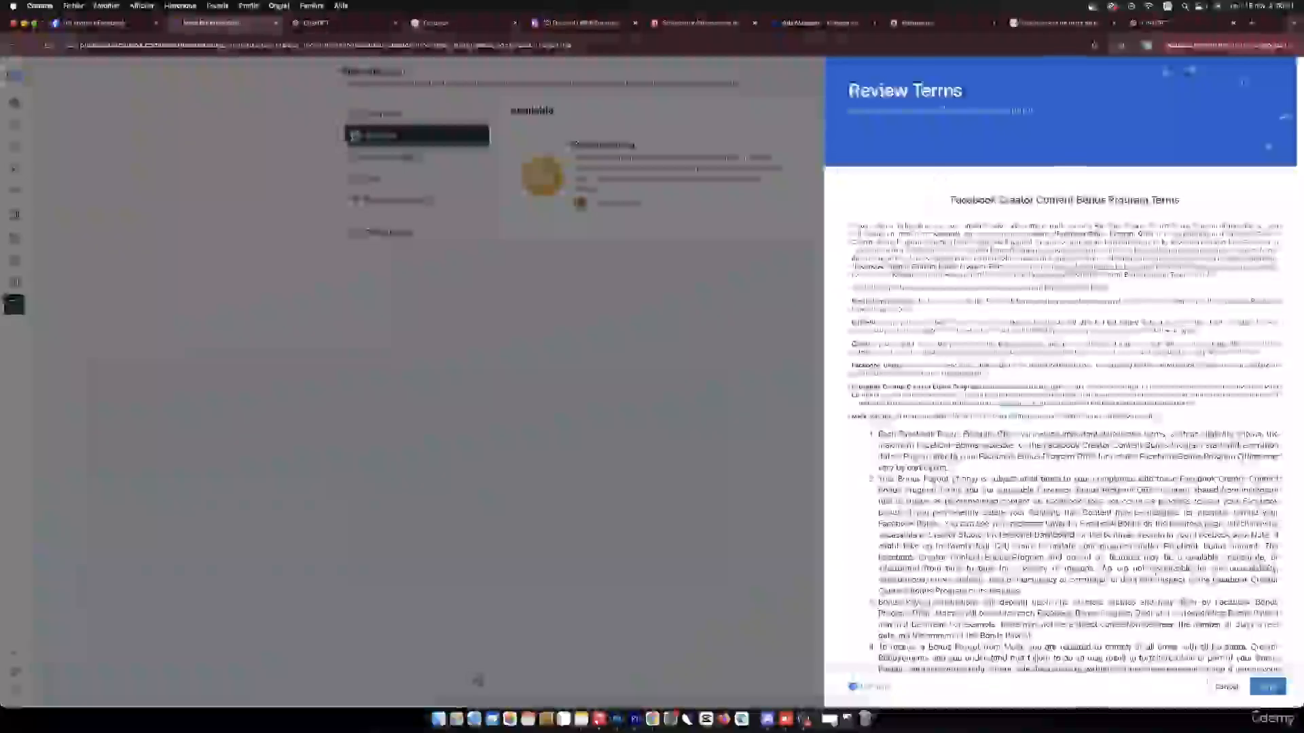
left_click(1269, 688)
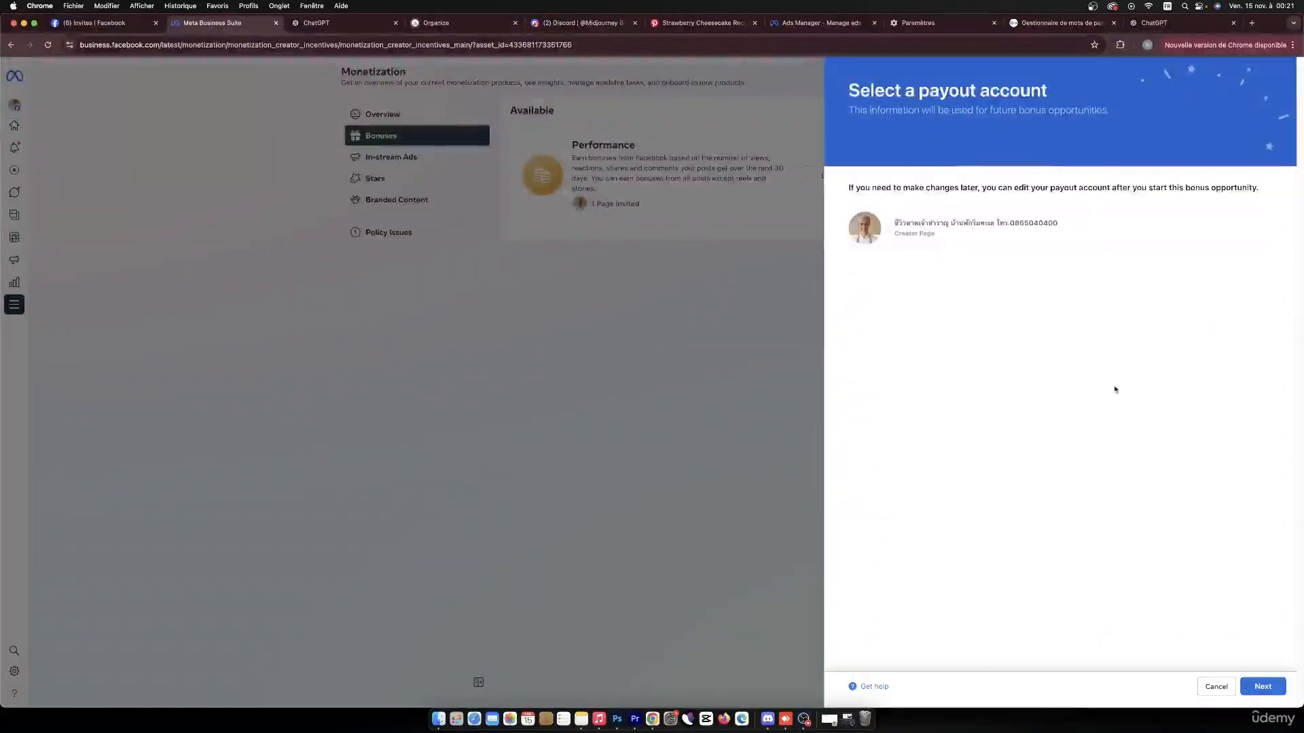
left_click(1262, 686)
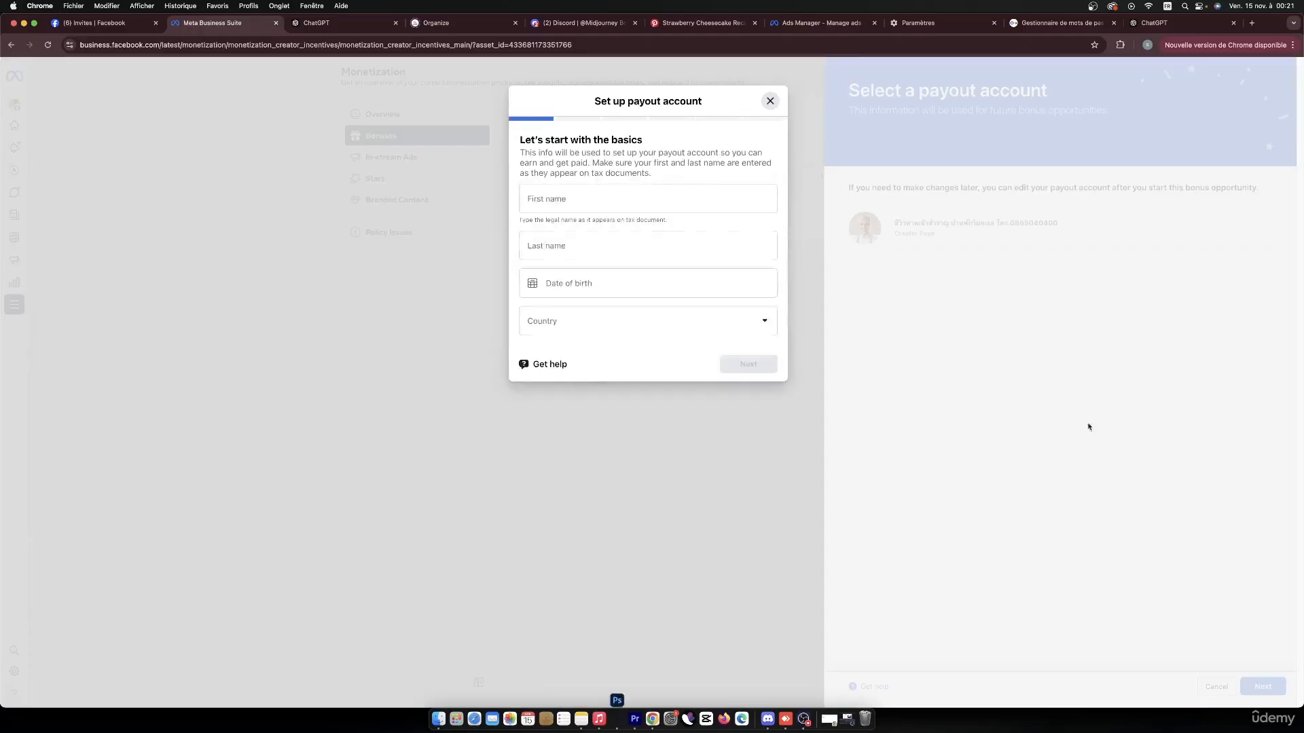
Fill in the payout account basics with the holder's first name, last name and date of birth, and choose Morocco as the country.
left_click(596, 204)
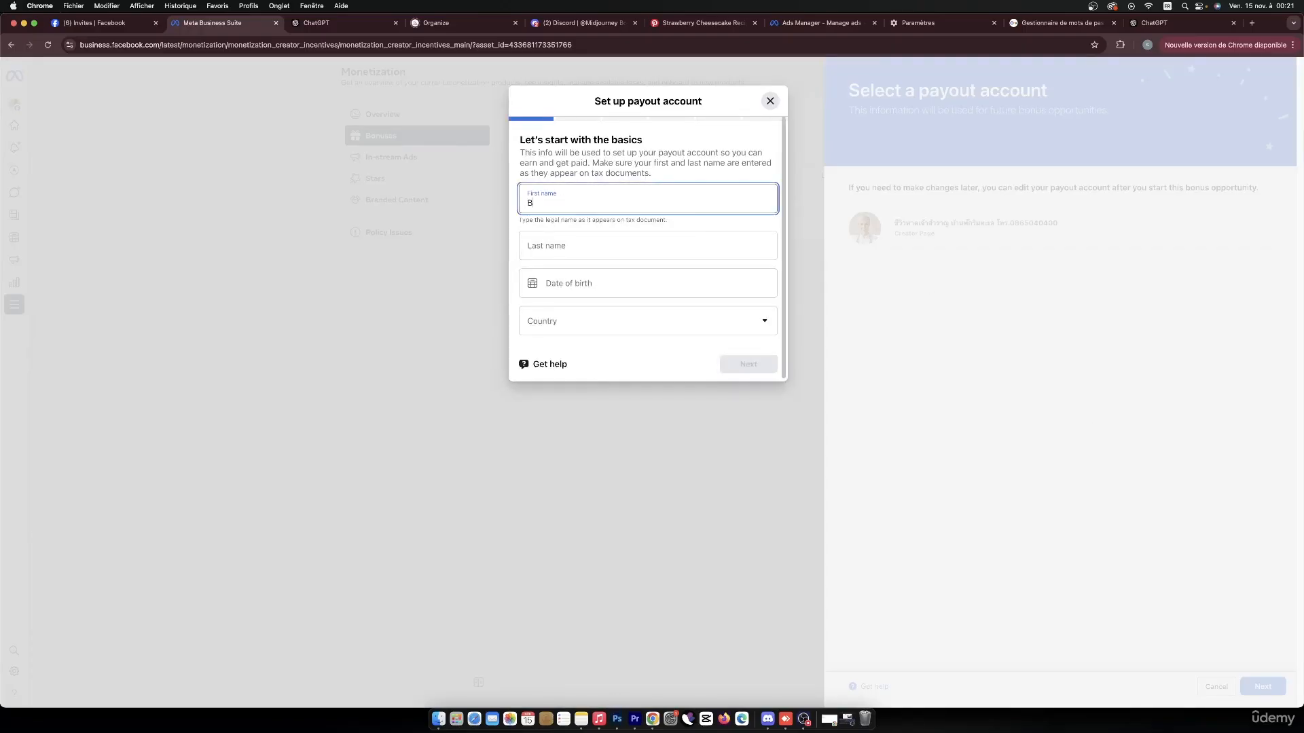
left_click(597, 240)
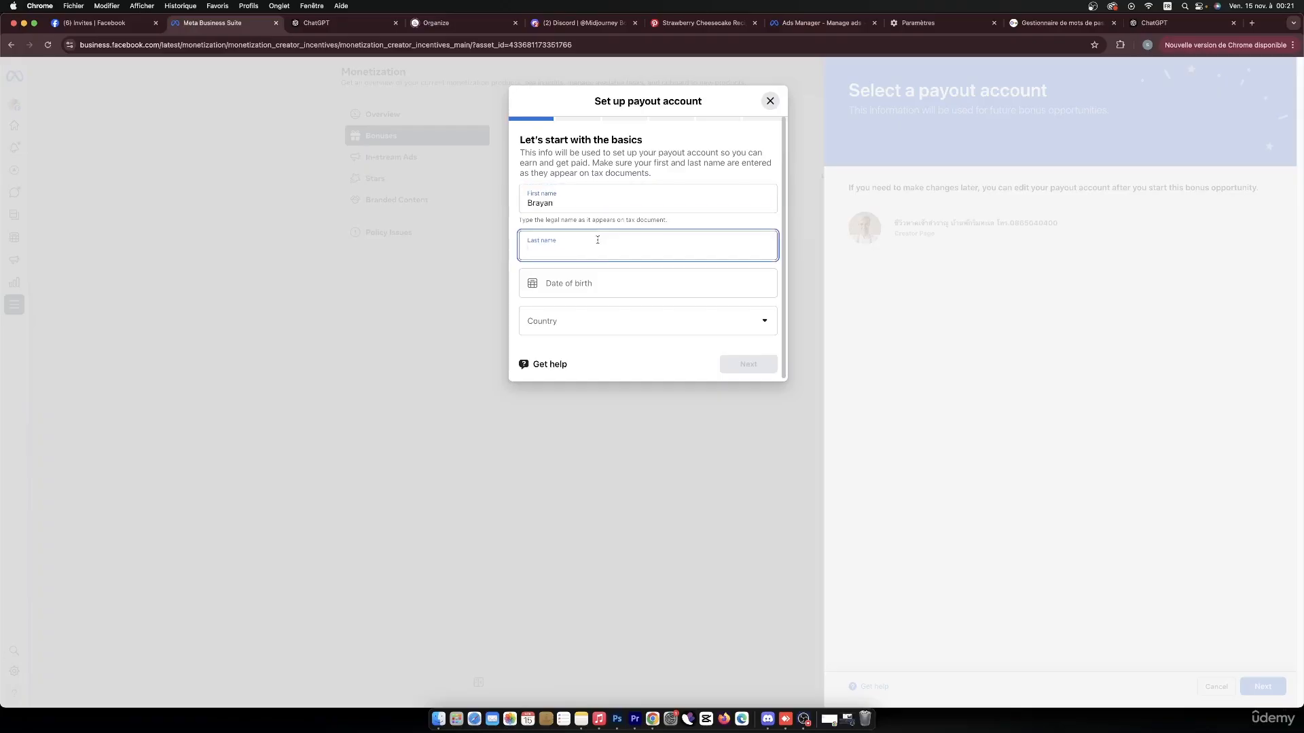
left_click(620, 279)
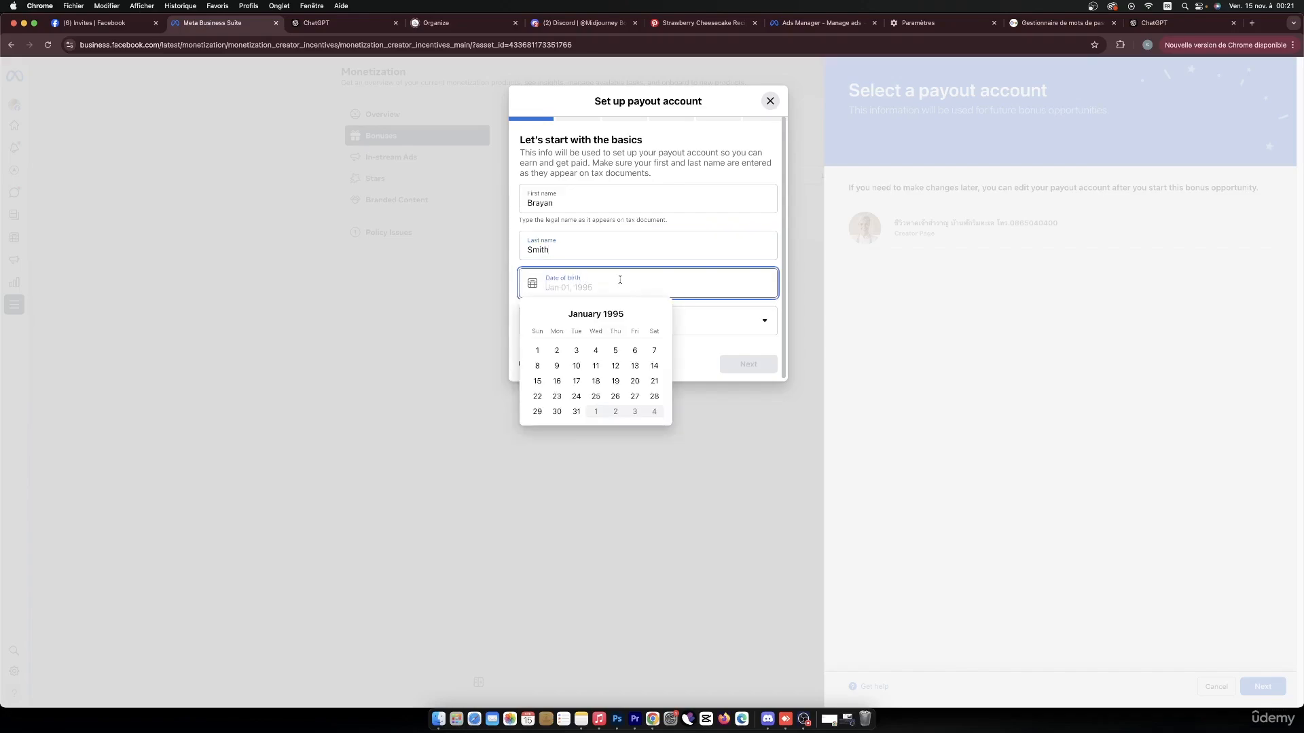
left_click(557, 396)
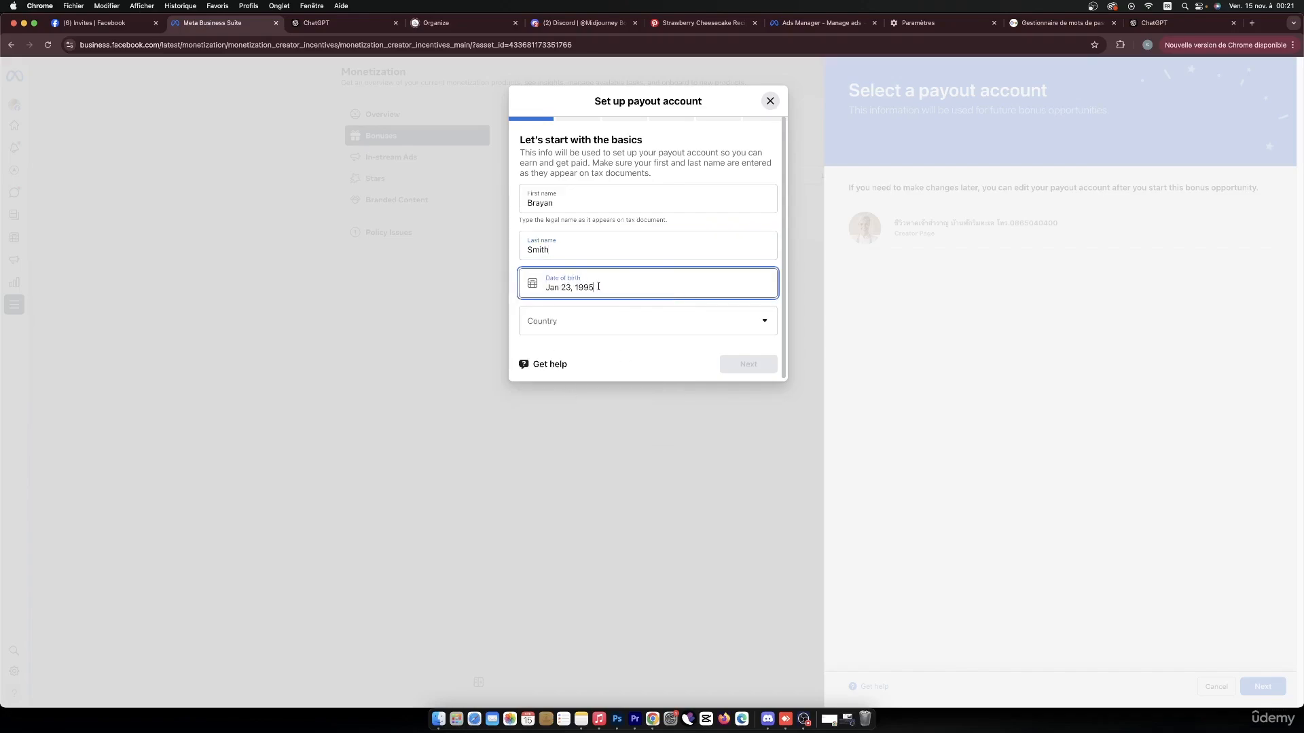
left_click(611, 327)
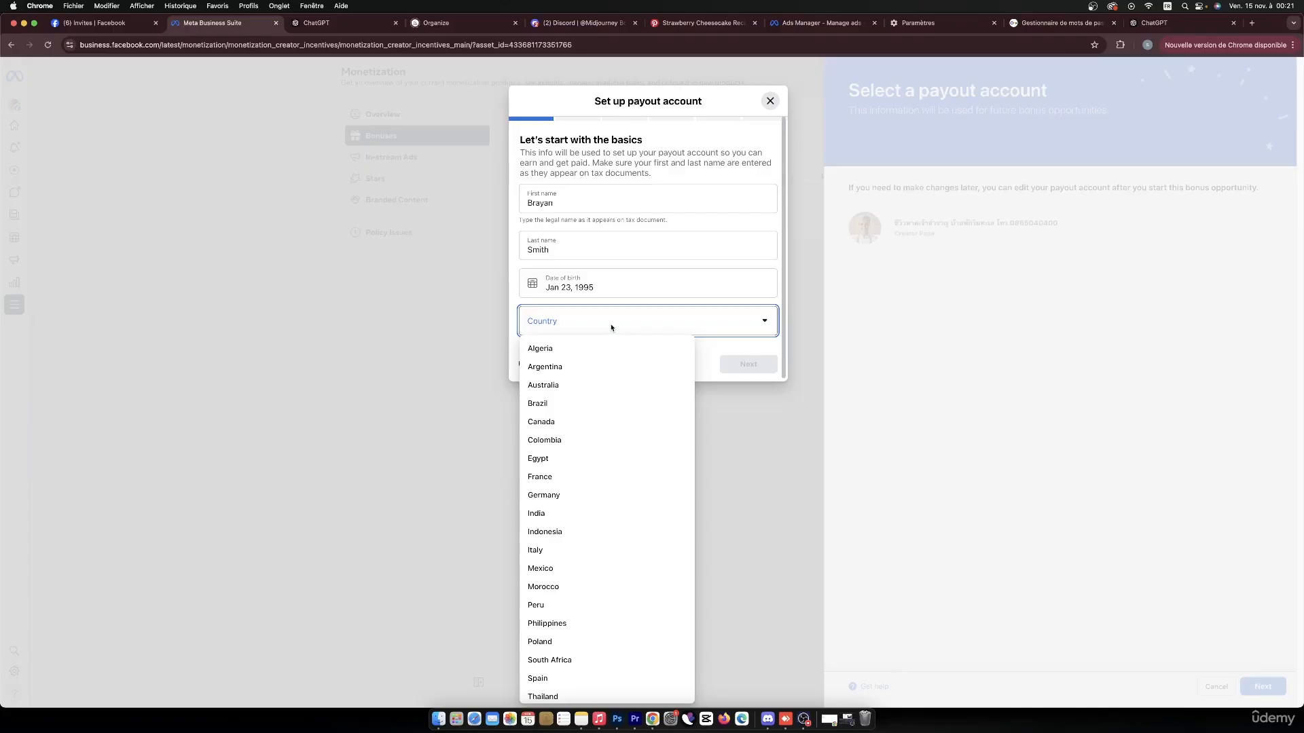
left_click(564, 588)
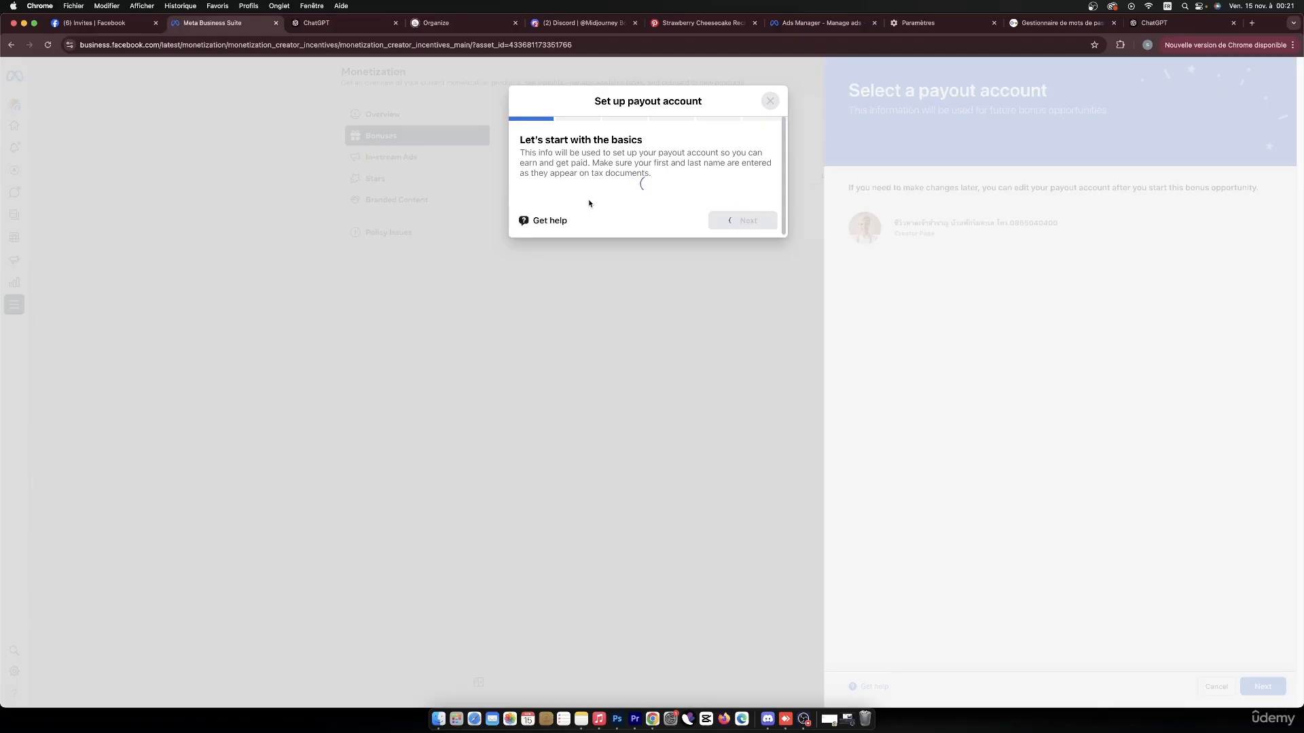
Set the business type to Individual/Sole proprietor and submit the business info.
left_click(586, 228)
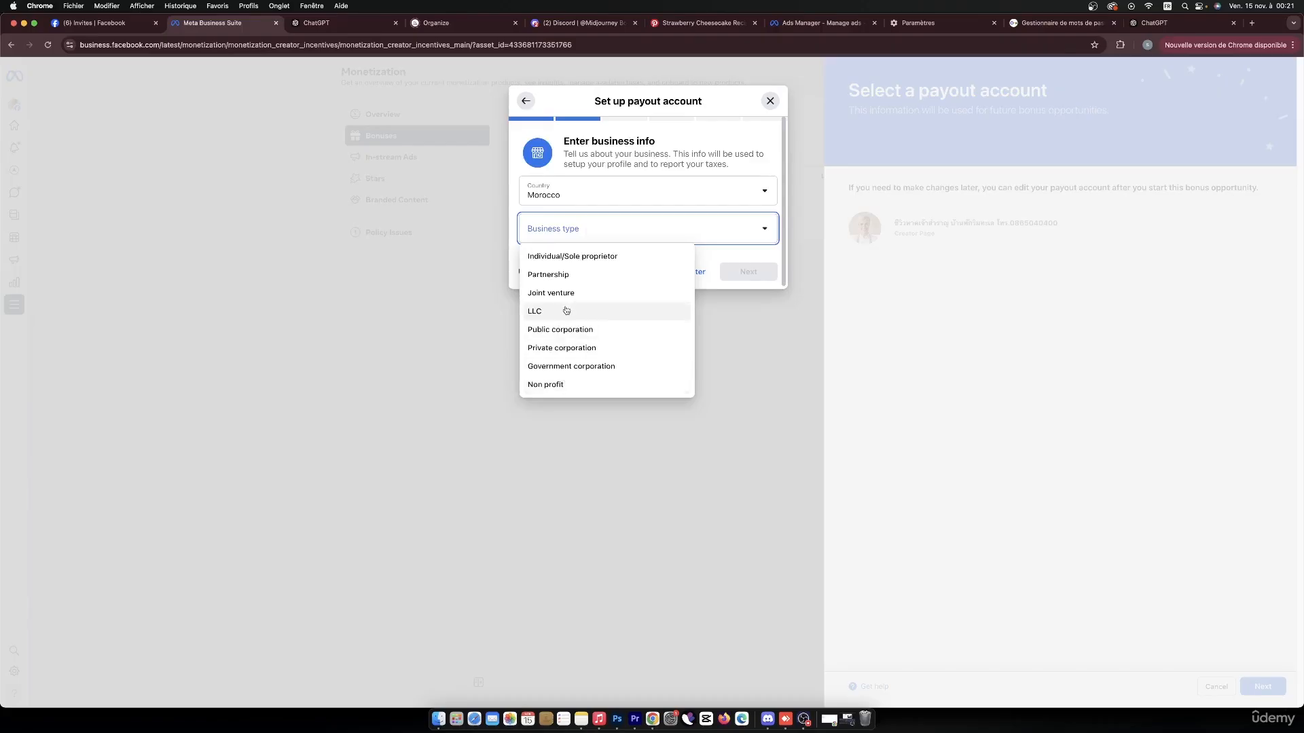
left_click(580, 258)
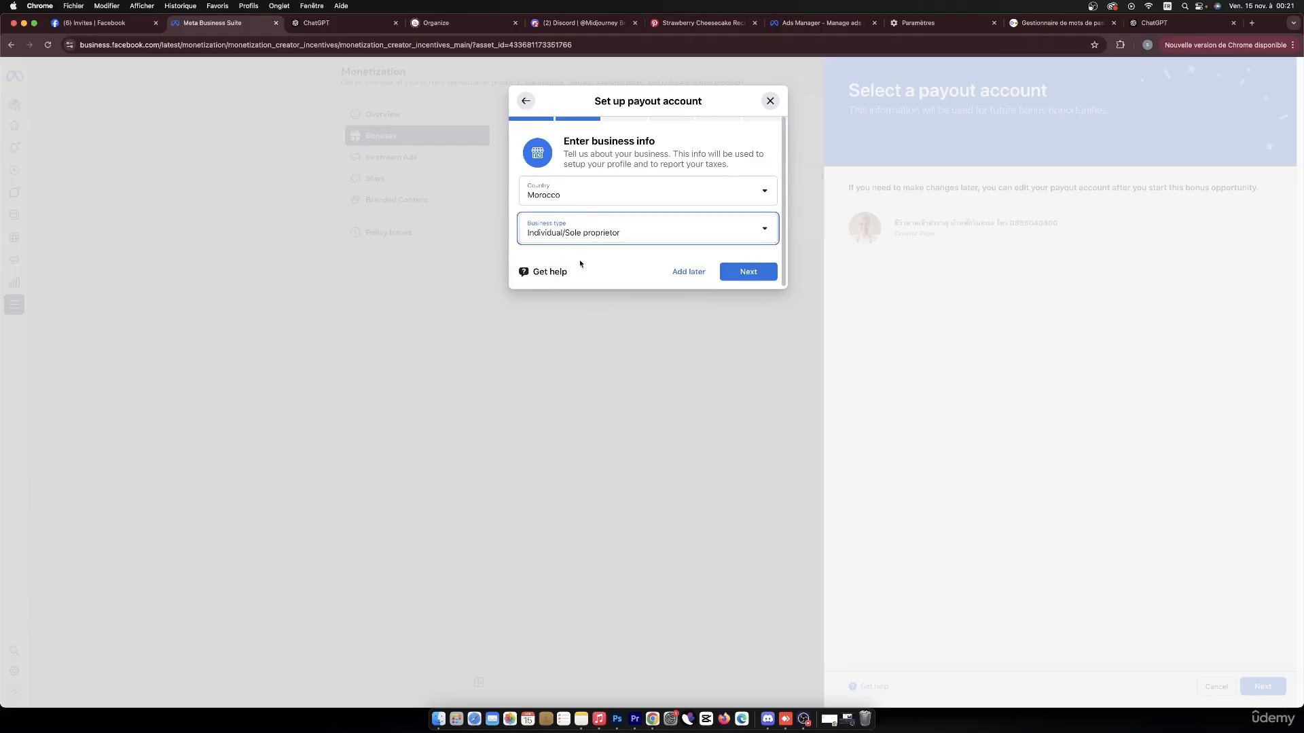
left_click(756, 277)
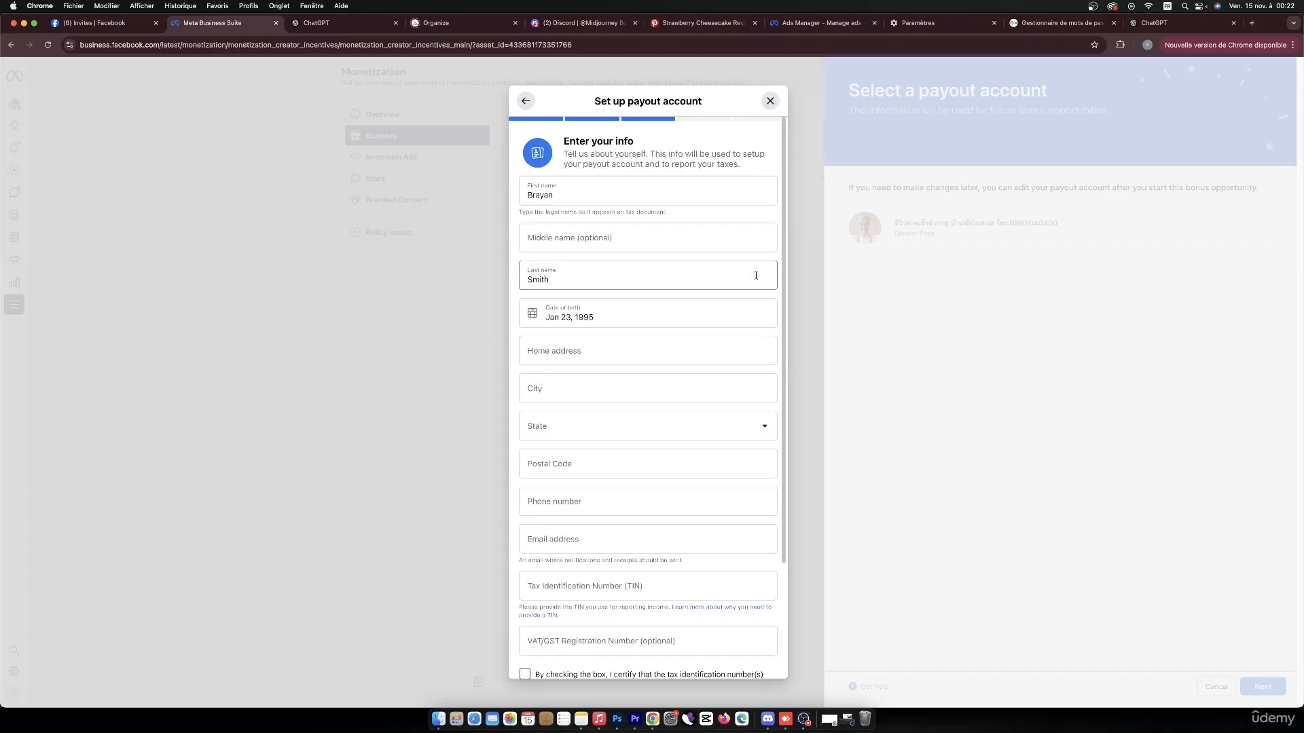
Enter the account holder's home address, city and postal code, and choose Oriental as the state.
left_click(571, 356)
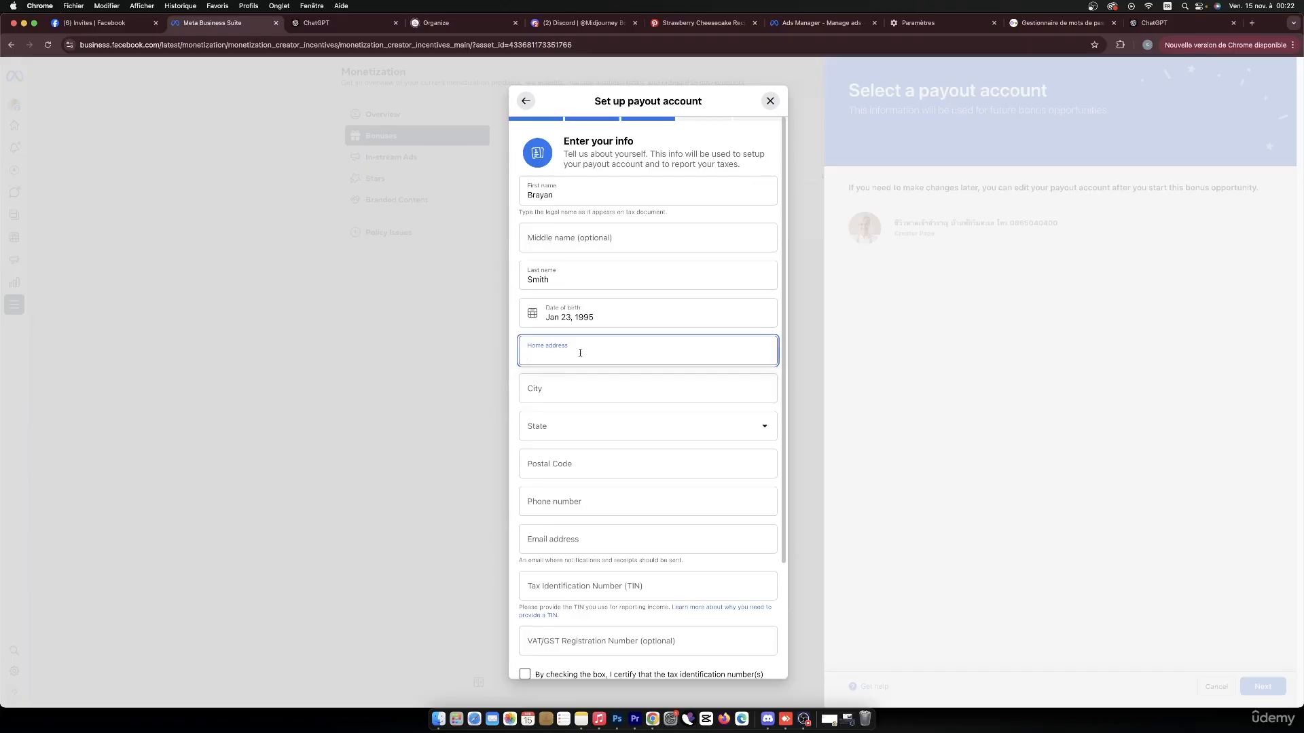
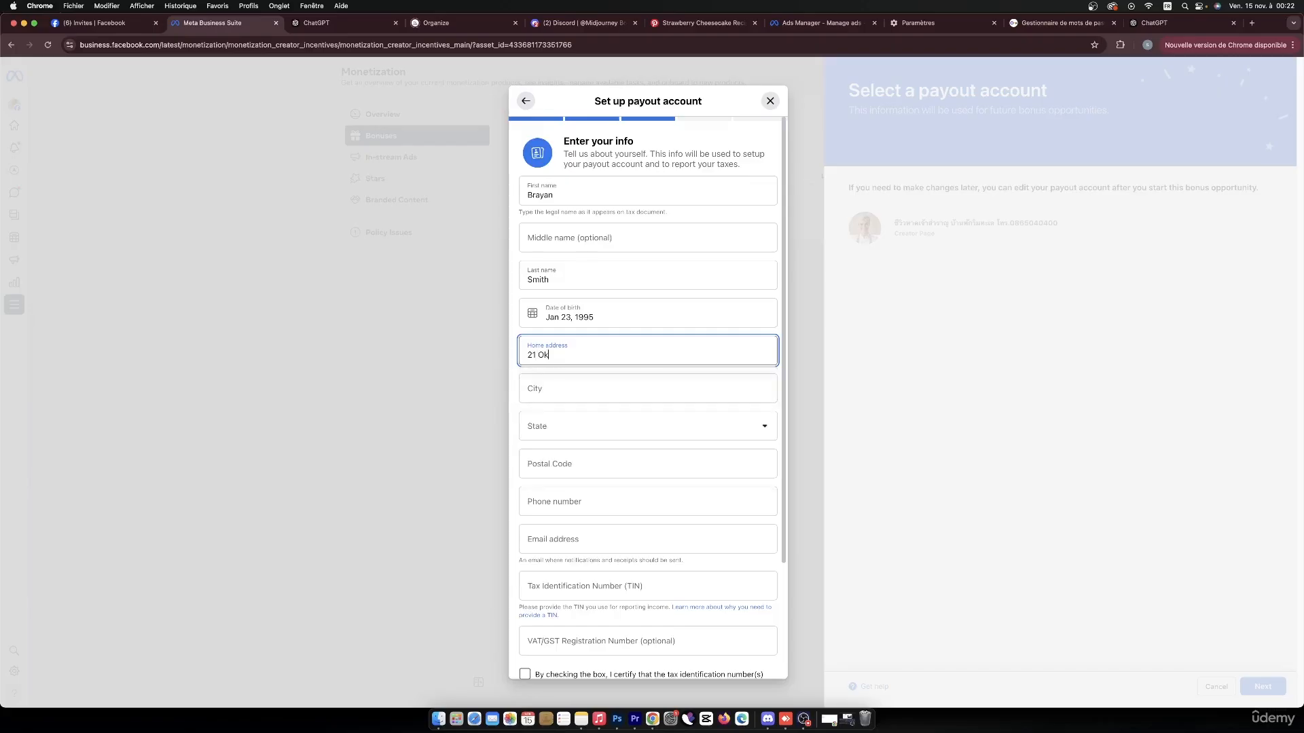
left_click(561, 394)
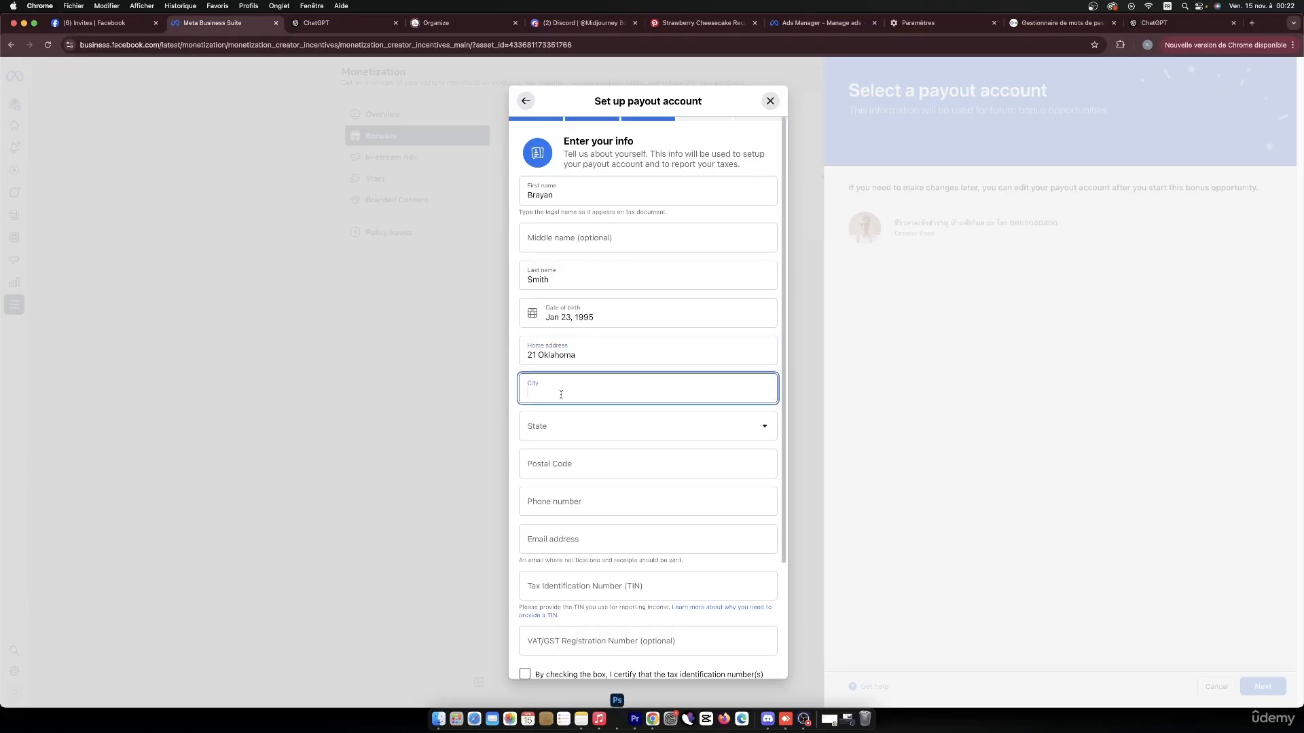
type("oklahoma")
left_click(573, 435)
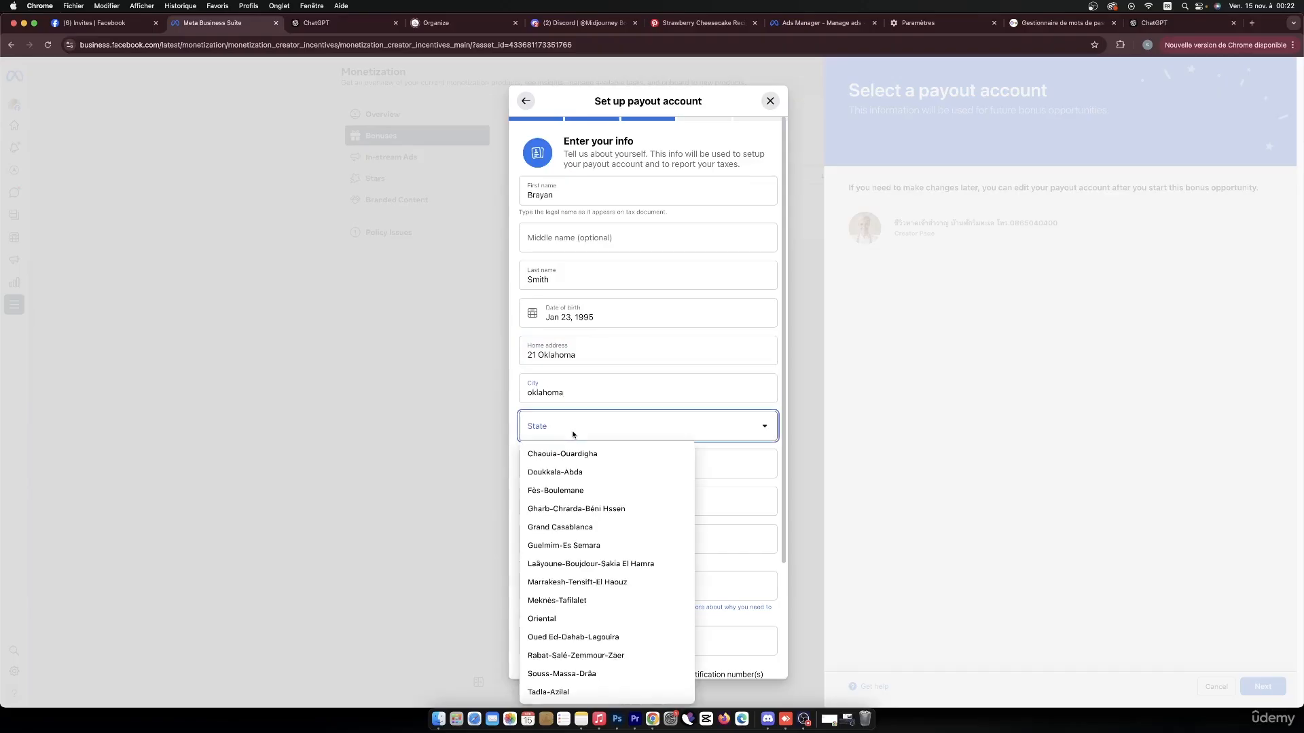
left_click(566, 619)
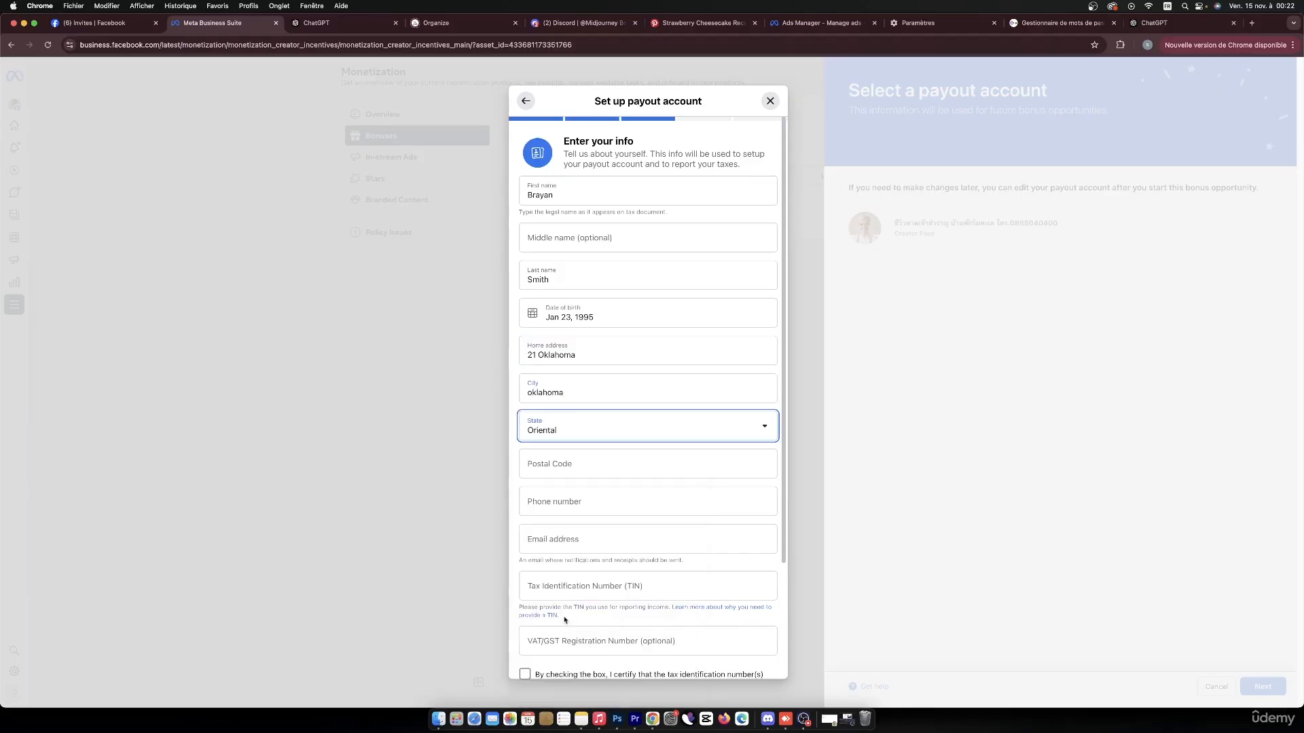
left_click(577, 469)
type("10001")
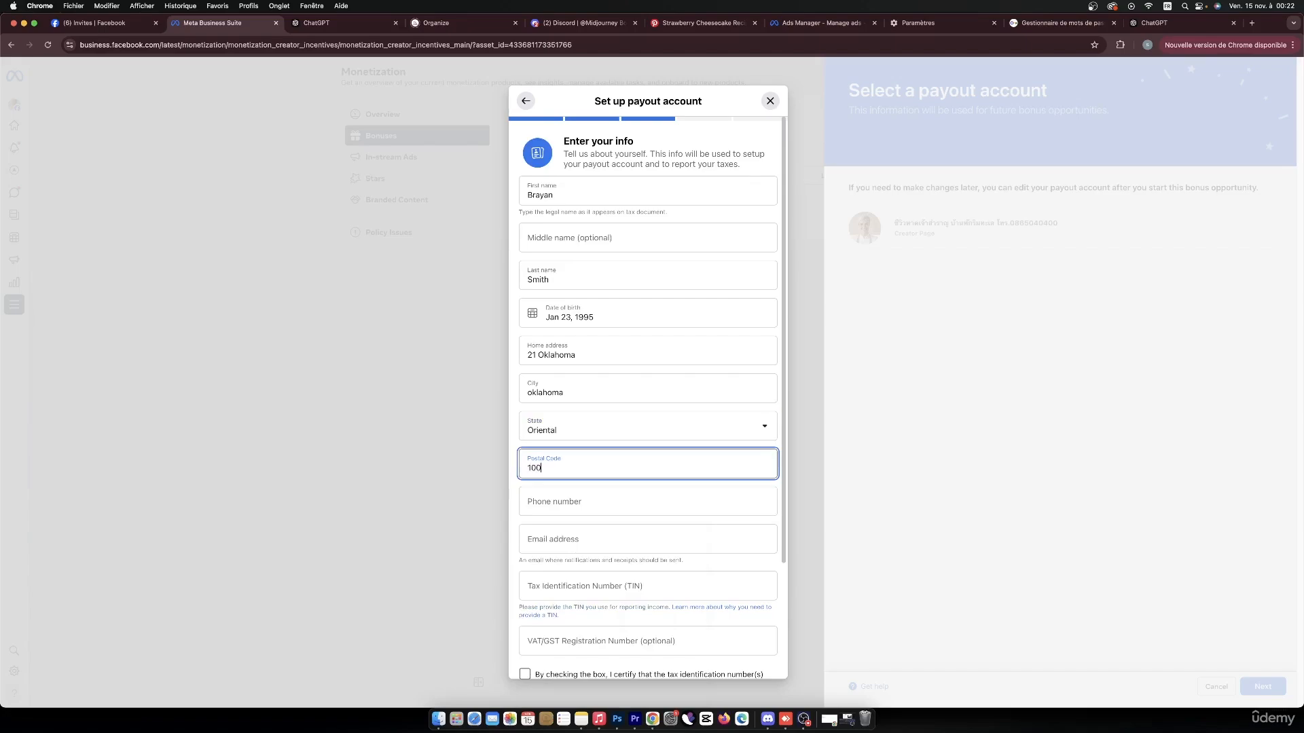
Fill in the account holder's phone number and e-mail address.
left_click(581, 502)
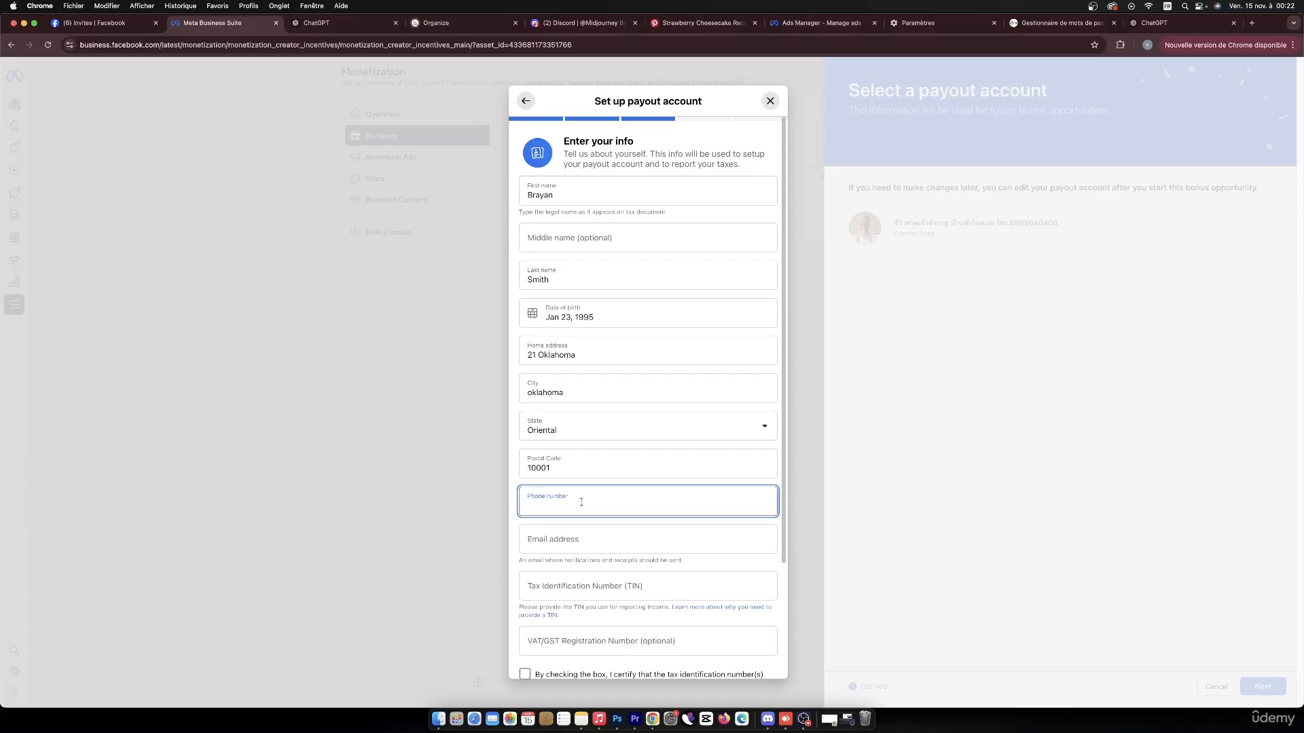
left_click(586, 543)
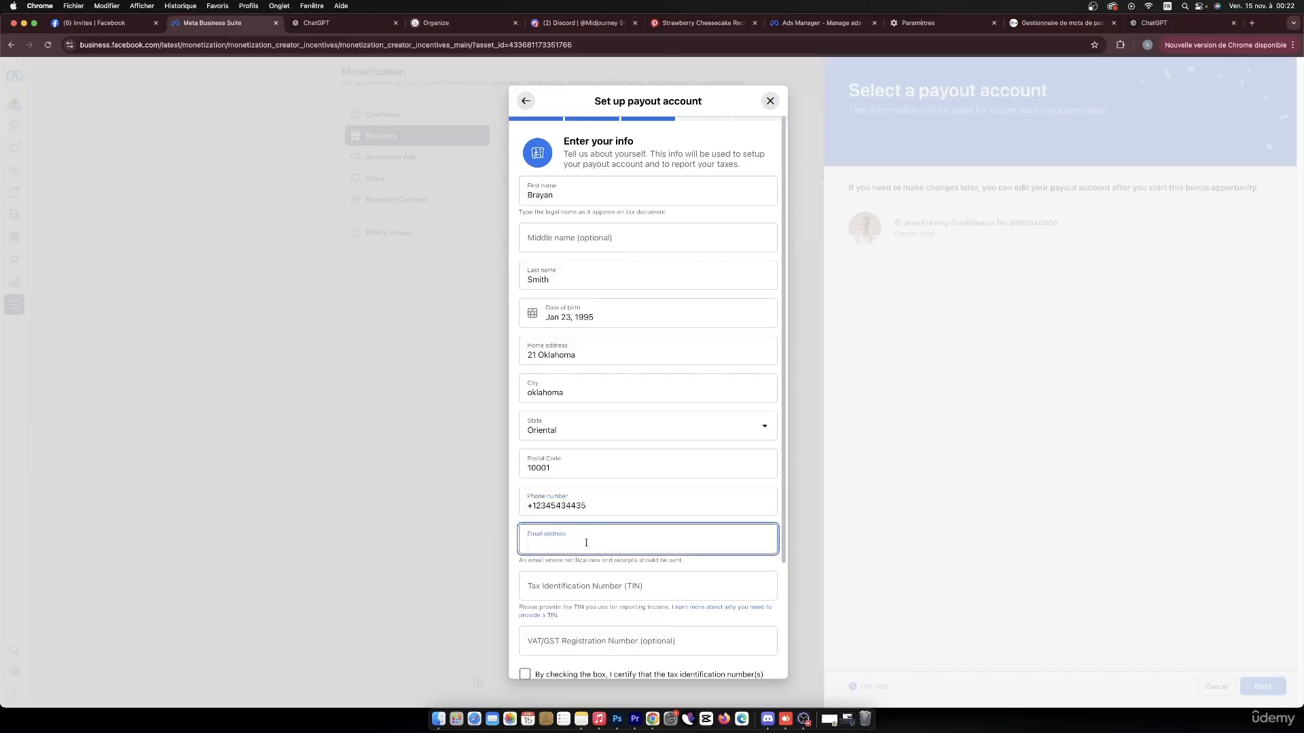
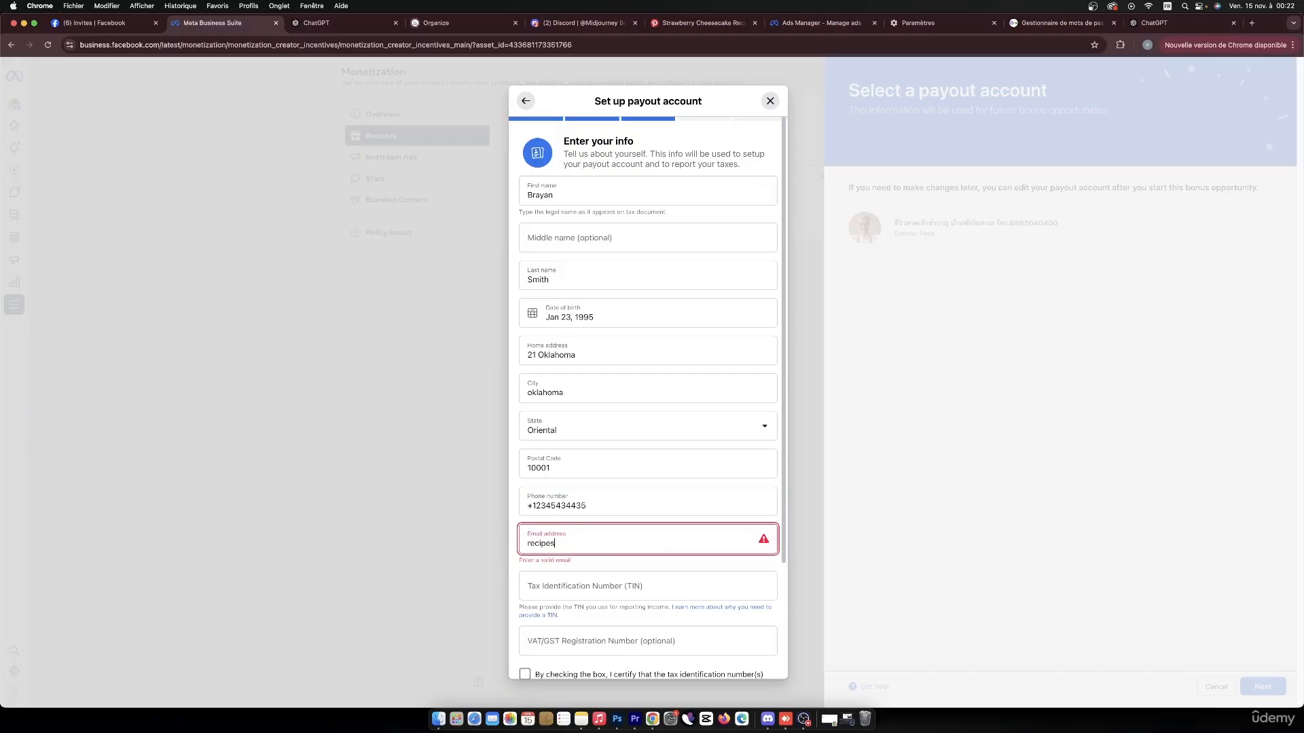
Enter the account holder's tax identification number (TIN).
scroll(584, 538, "down", 3)
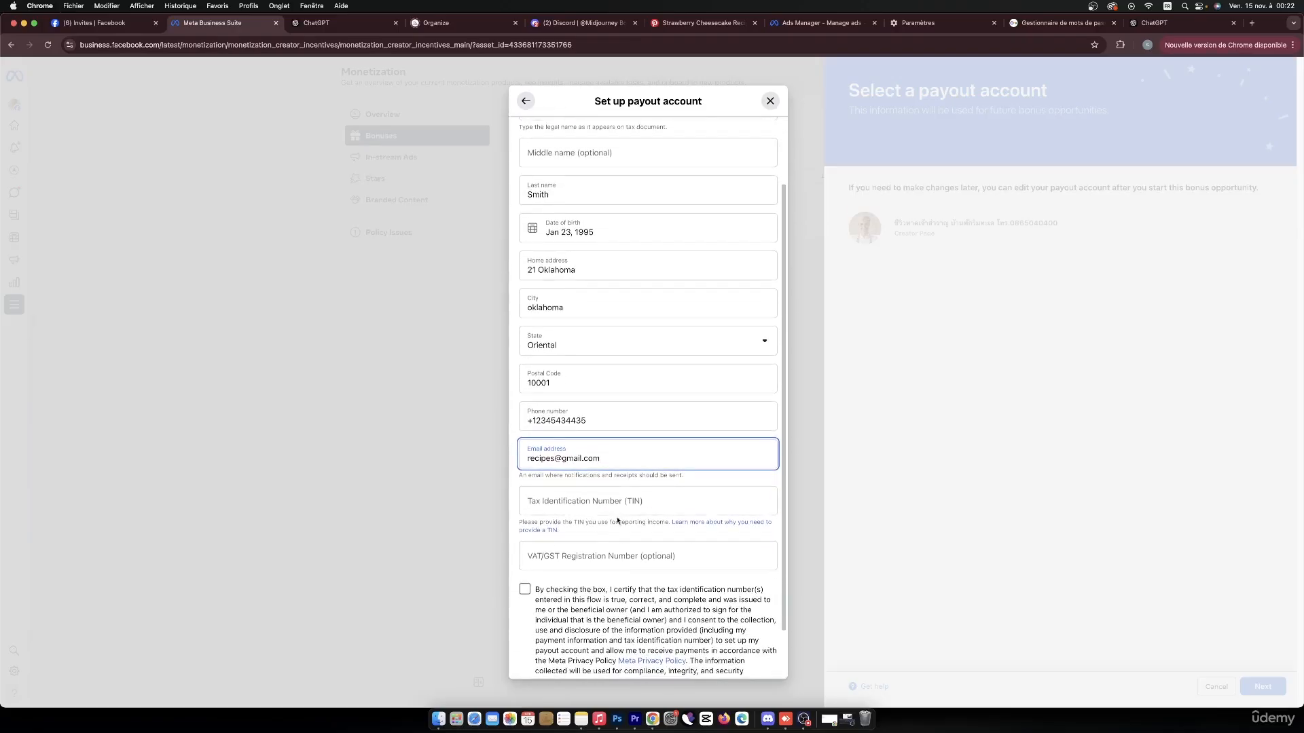
left_click(612, 504)
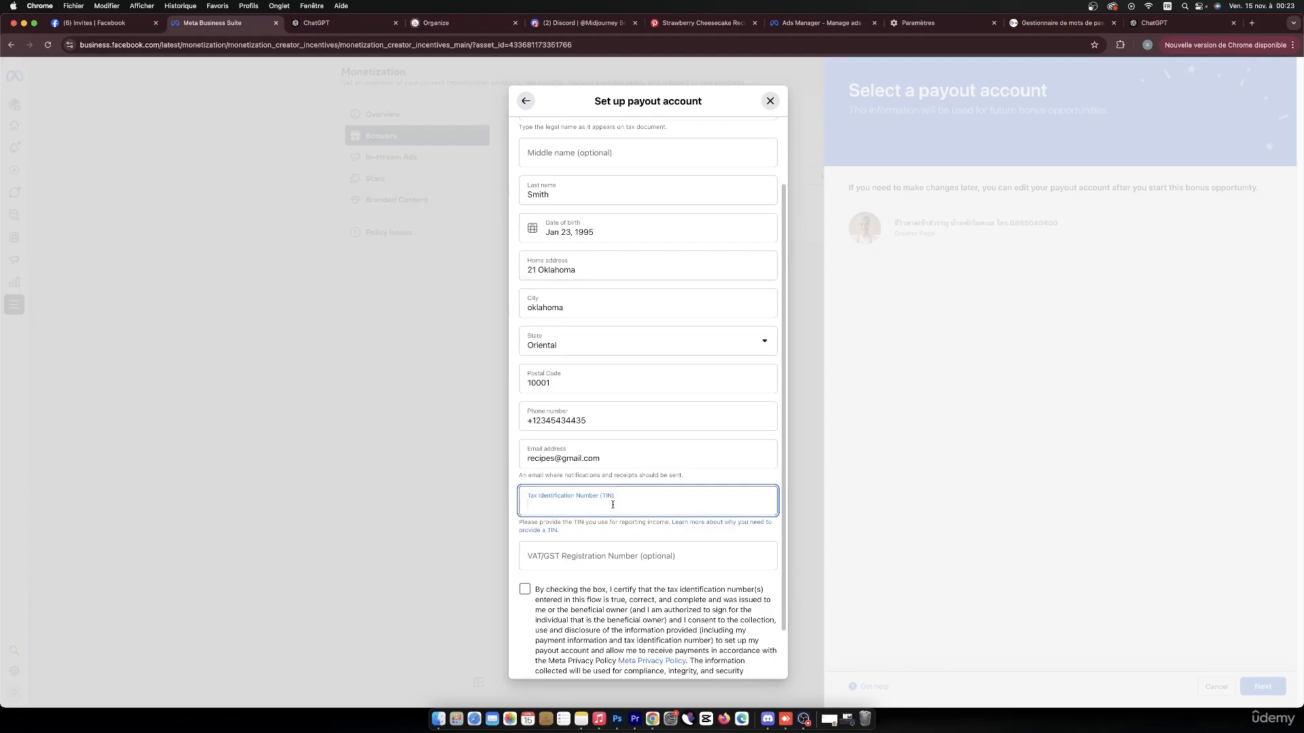
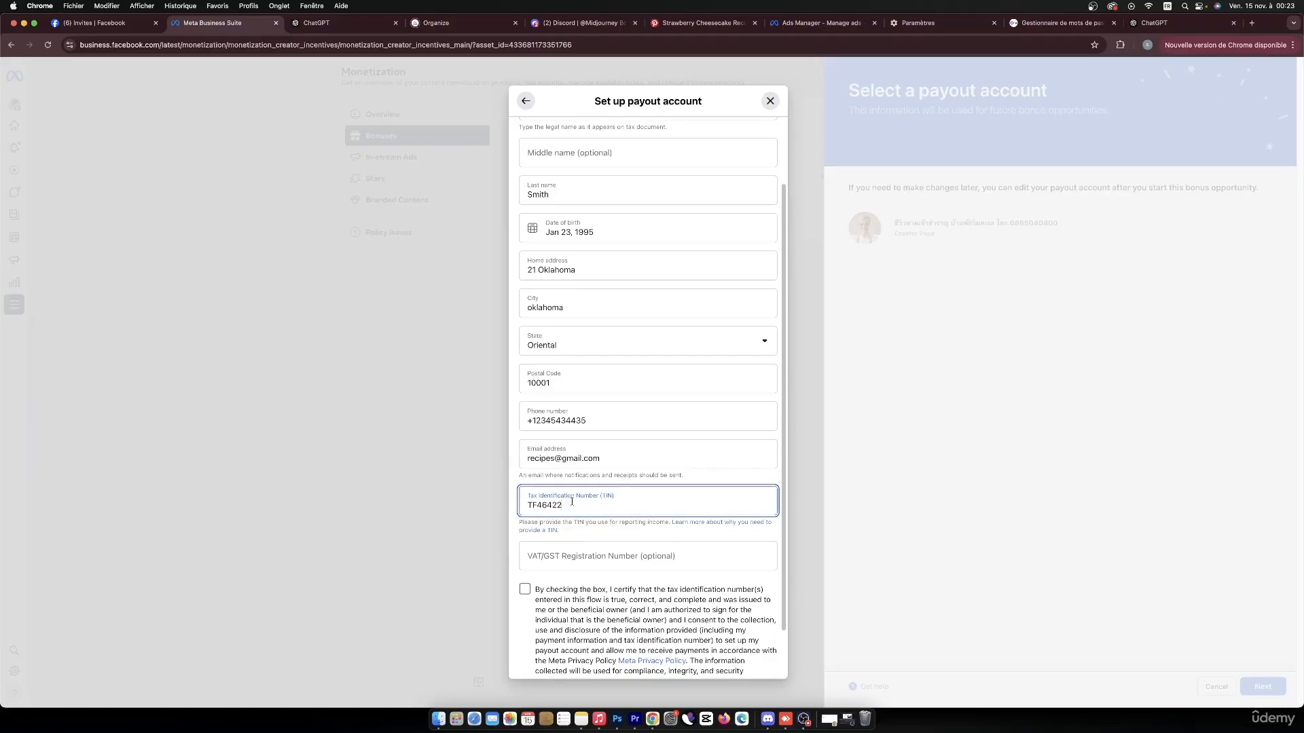
Certify the tax information, submit the personal info and decline the browser's offer to save the address.
left_click(525, 588)
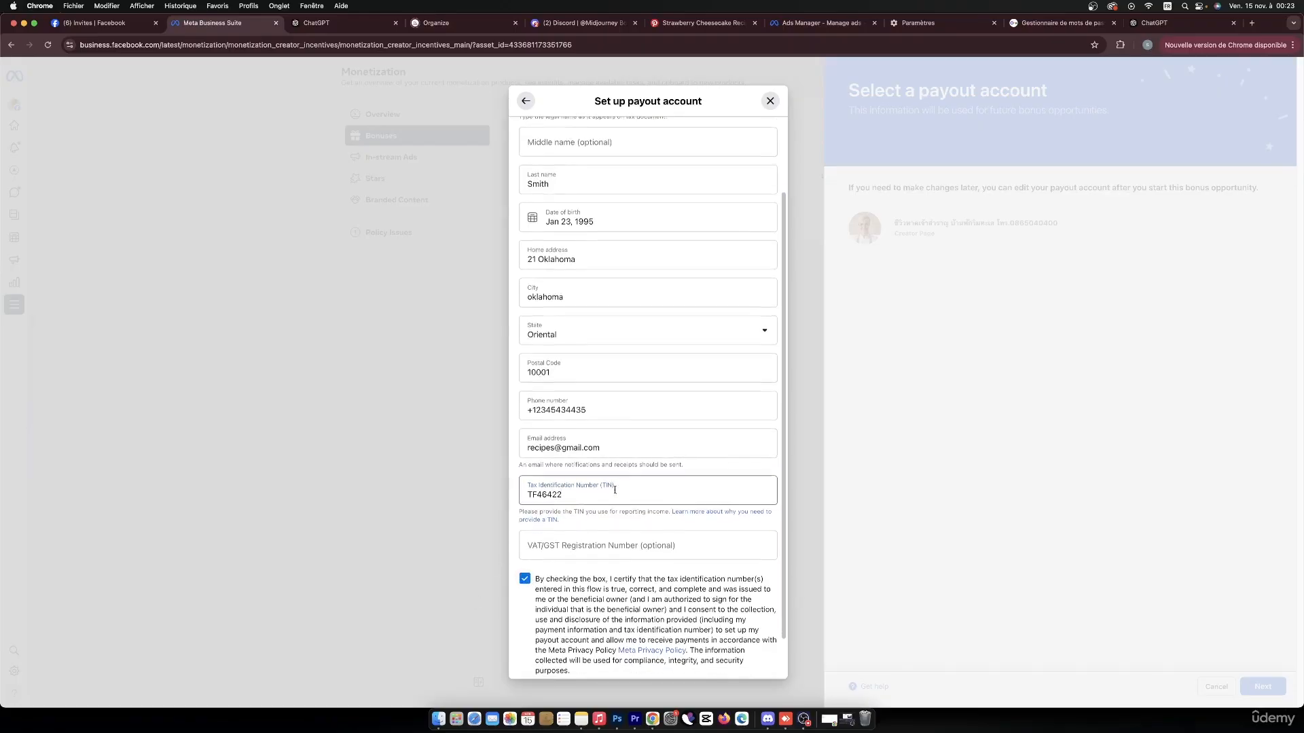
scroll(616, 496, "down", 2)
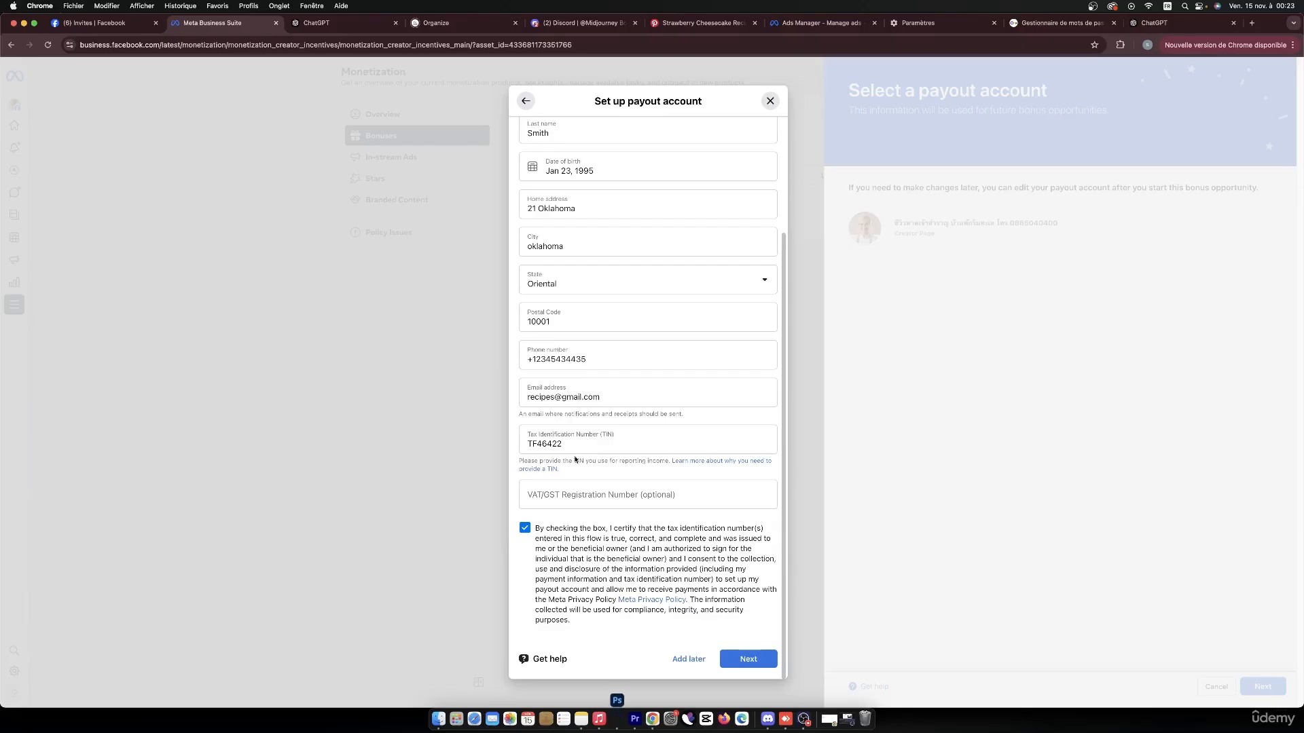
left_click(740, 658)
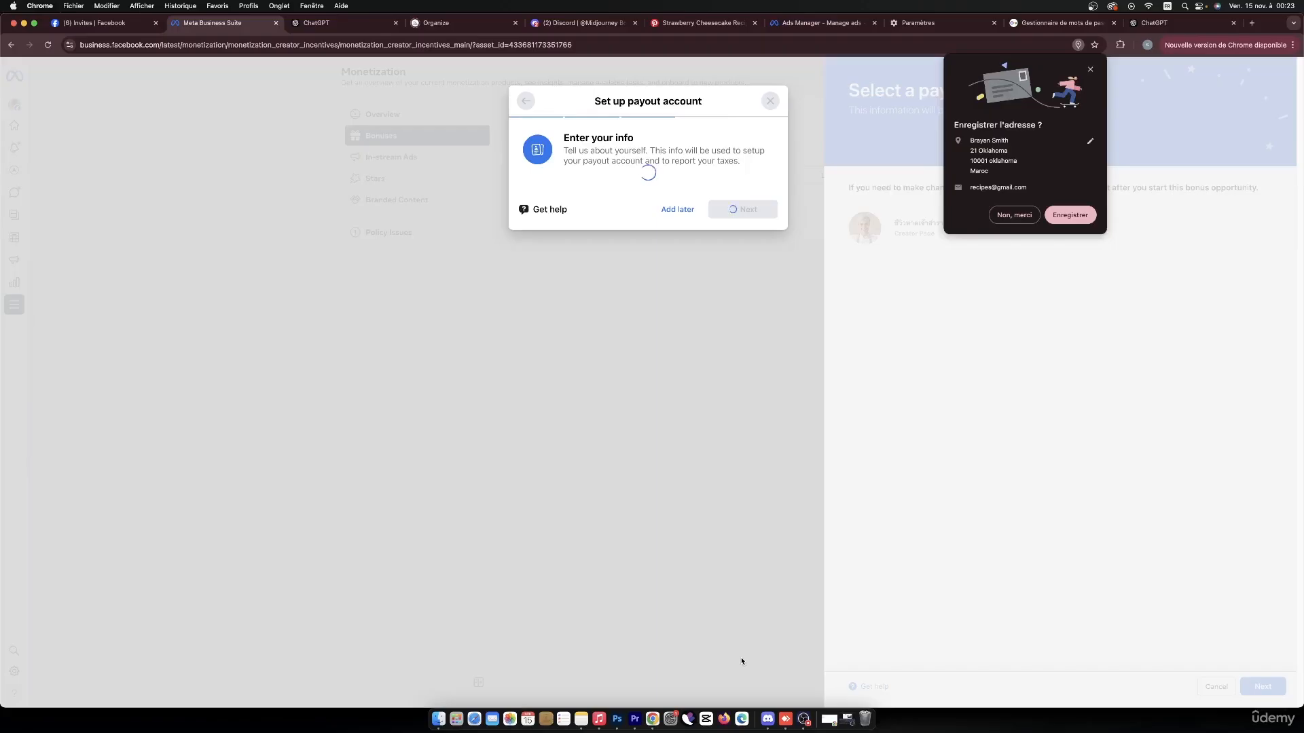
left_click(1007, 216)
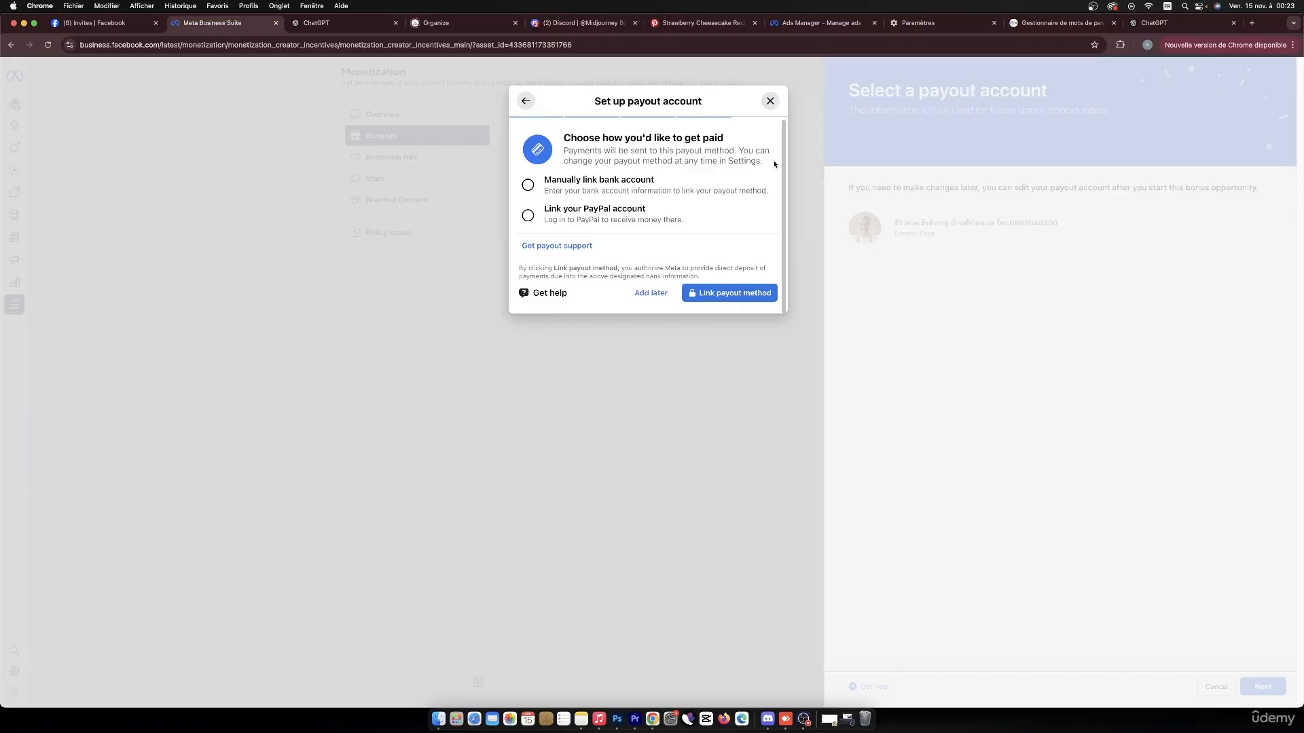
Choose to link a bank account manually as the payout method.
left_click(527, 185)
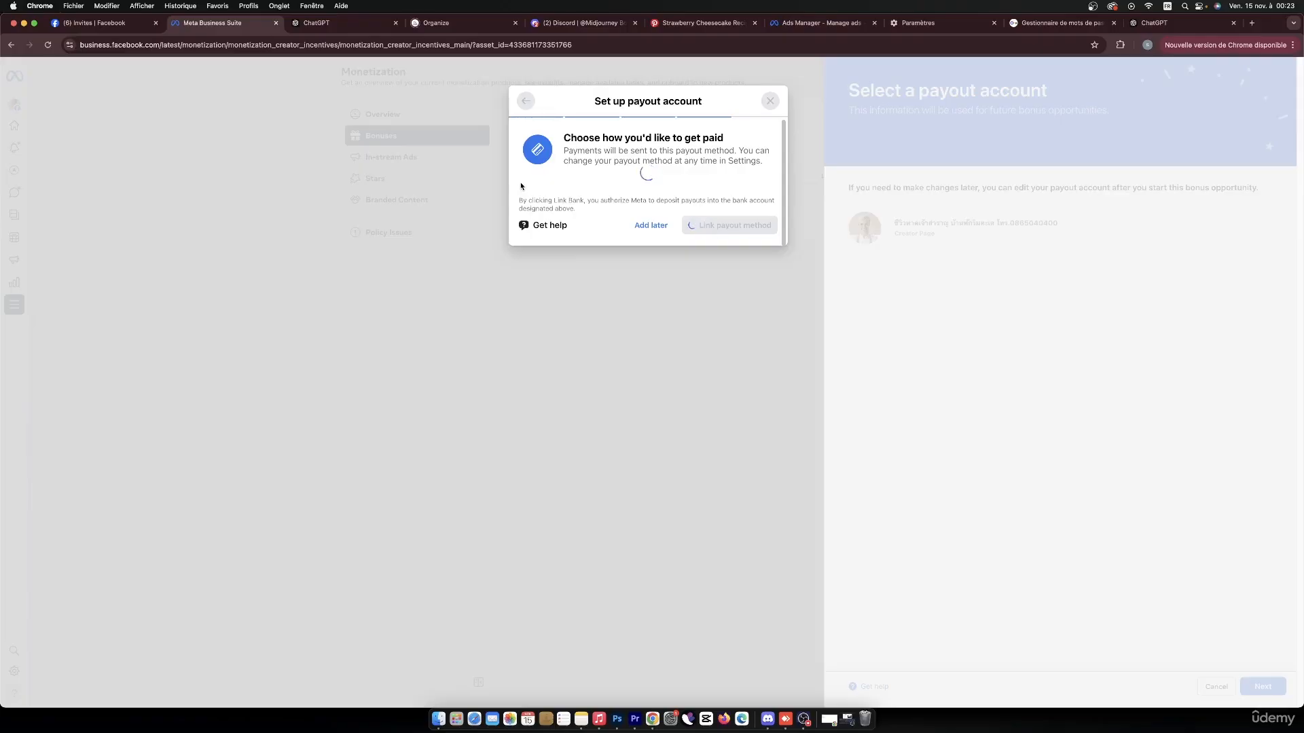